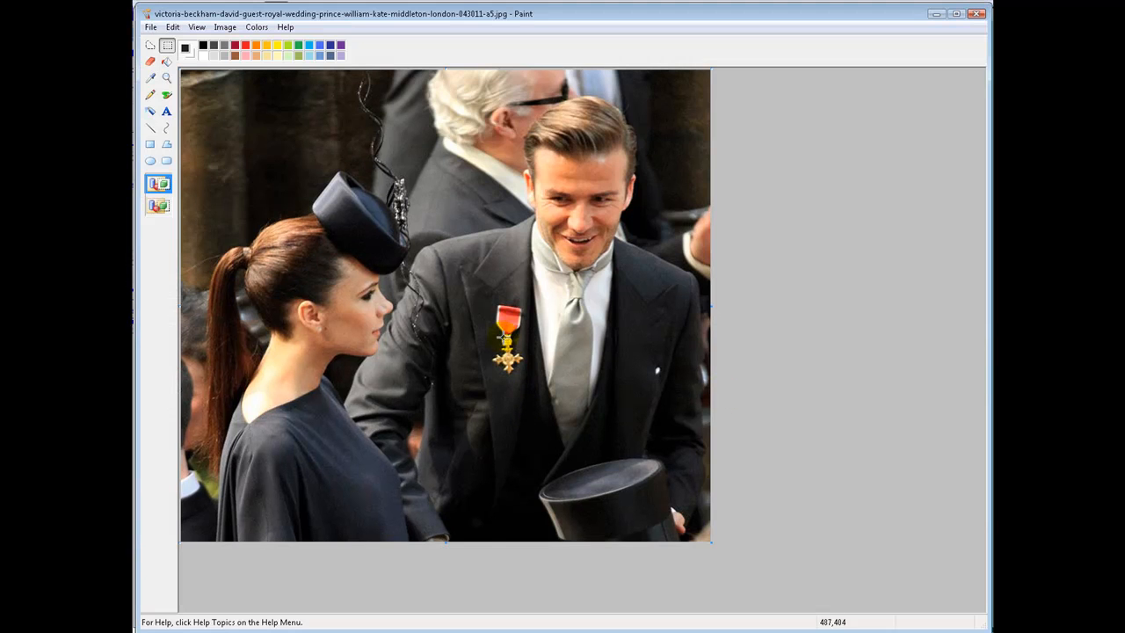
# Step: Select the medal on the man's jacket and move it across the tie to the opposite lapel
pyautogui.moveTo(491, 303); pyautogui.dragTo(526, 382)
pyautogui.moveTo(505, 326); pyautogui.dragTo(625, 335)
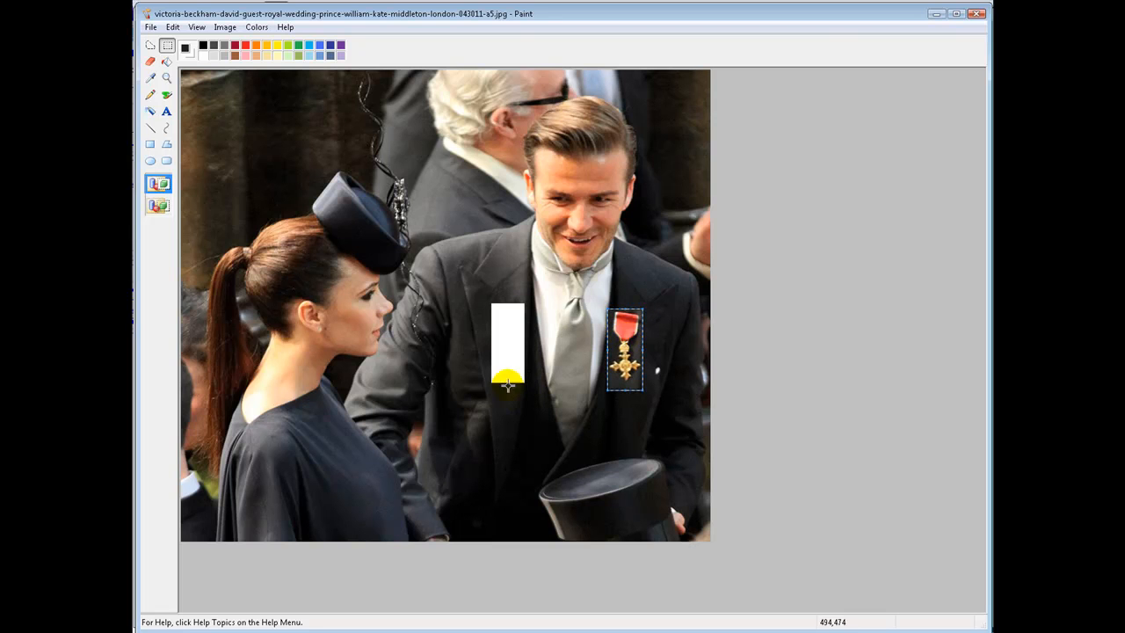
pyautogui.click(507, 330)
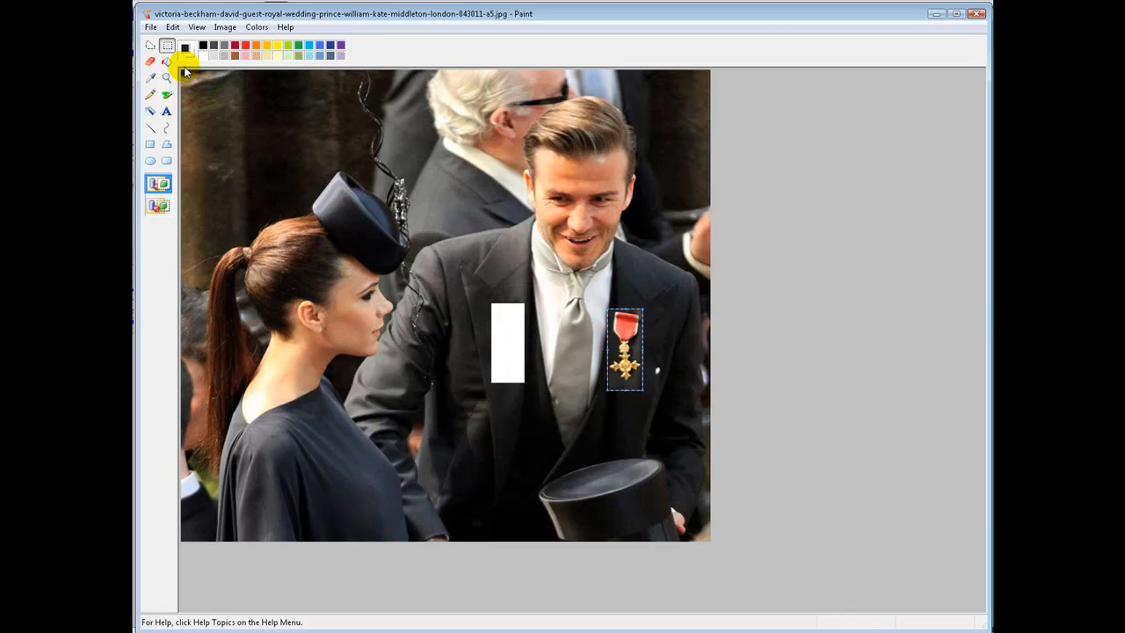
# Step: Sample the dark jacket colour beside the white gap and fill the gap left by the medal with it
pyautogui.click(151, 78)
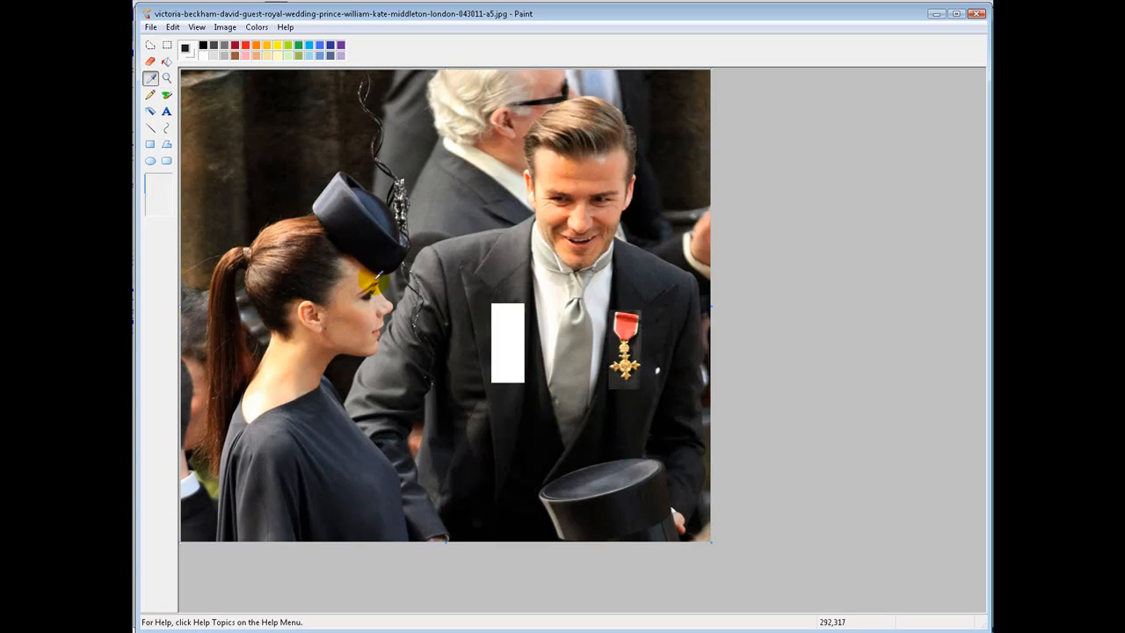
pyautogui.click(485, 328)
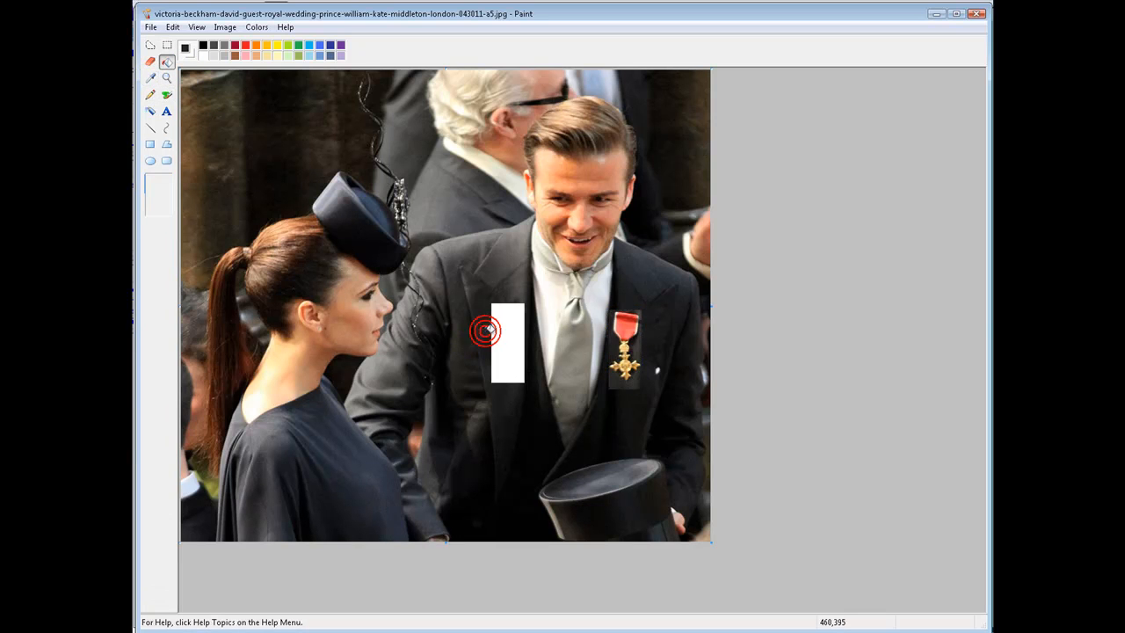
pyautogui.click(500, 329)
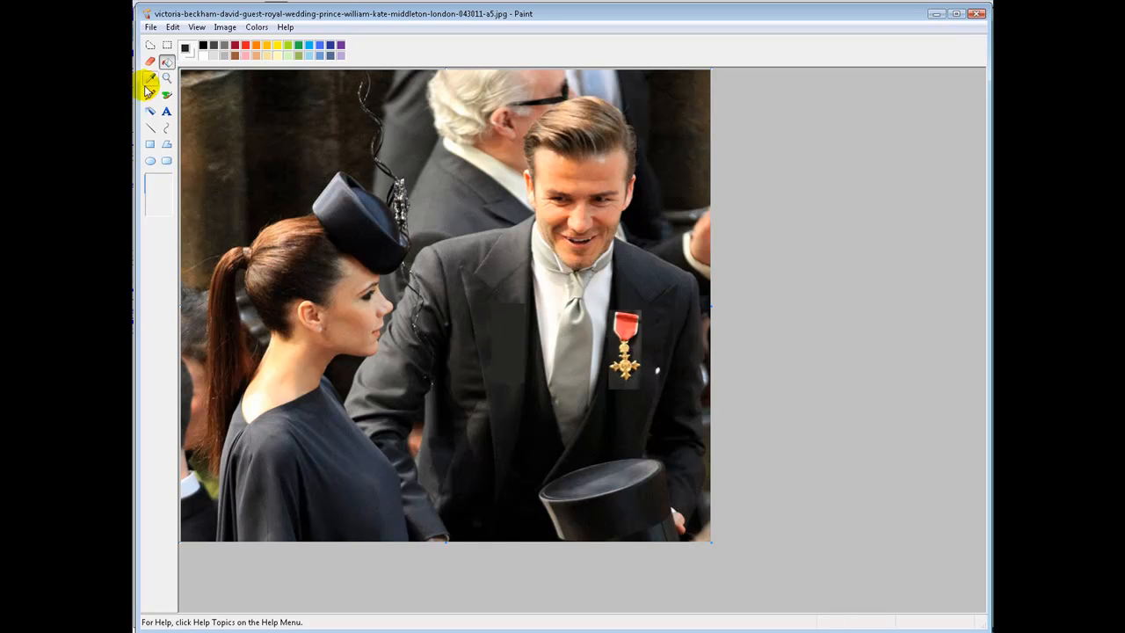
pyautogui.click(167, 46)
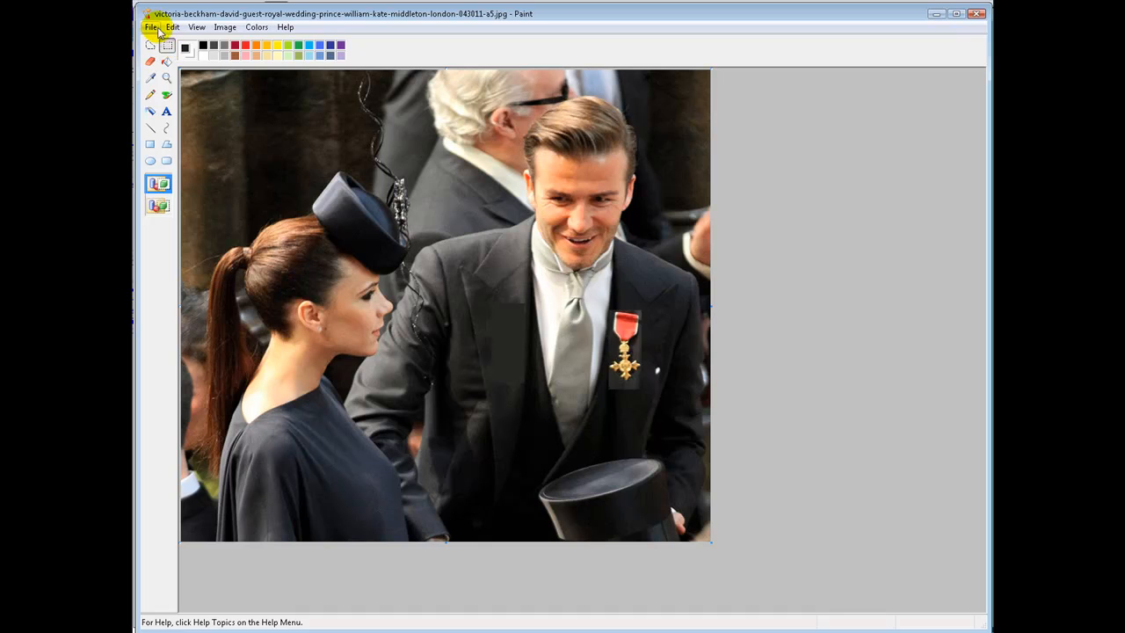
# Step: Save the edited picture as a new JPEG named "becks-lieft- mbe" in the Picasa edits folder
pyautogui.click(151, 27)
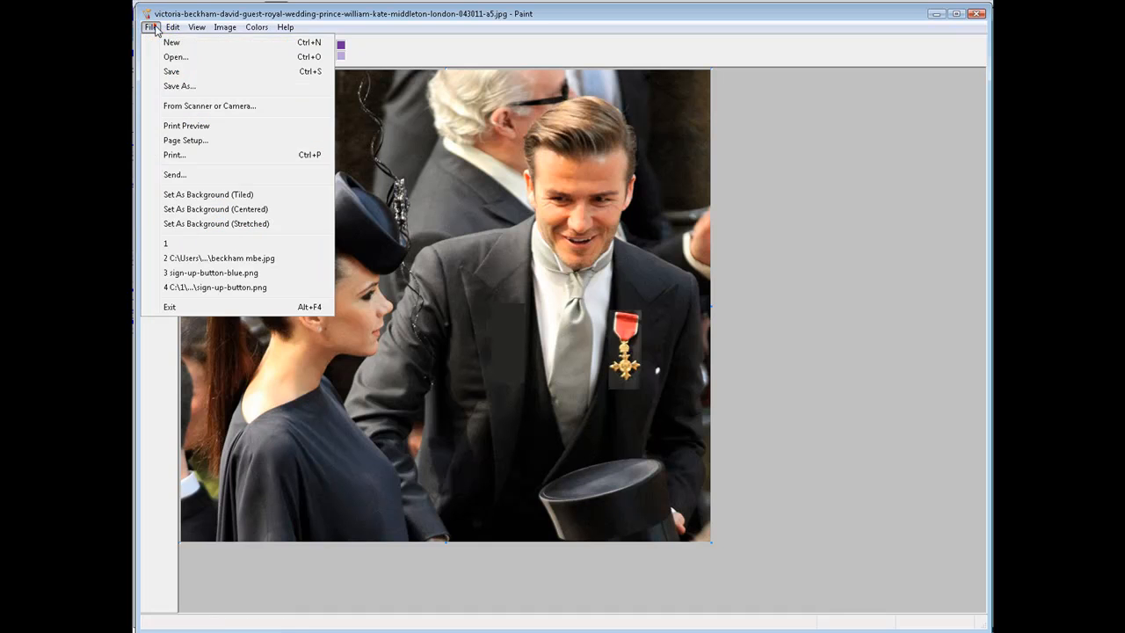
pyautogui.click(187, 85)
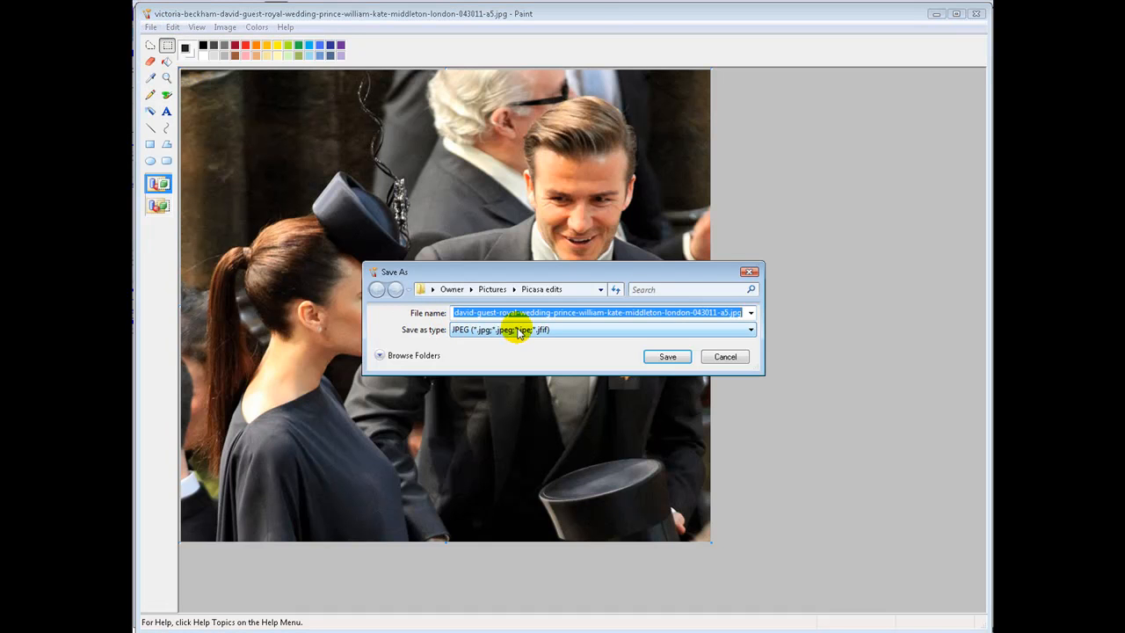
pyautogui.press('BackSpace')
pyautogui.write('becks-lieft- mbe')
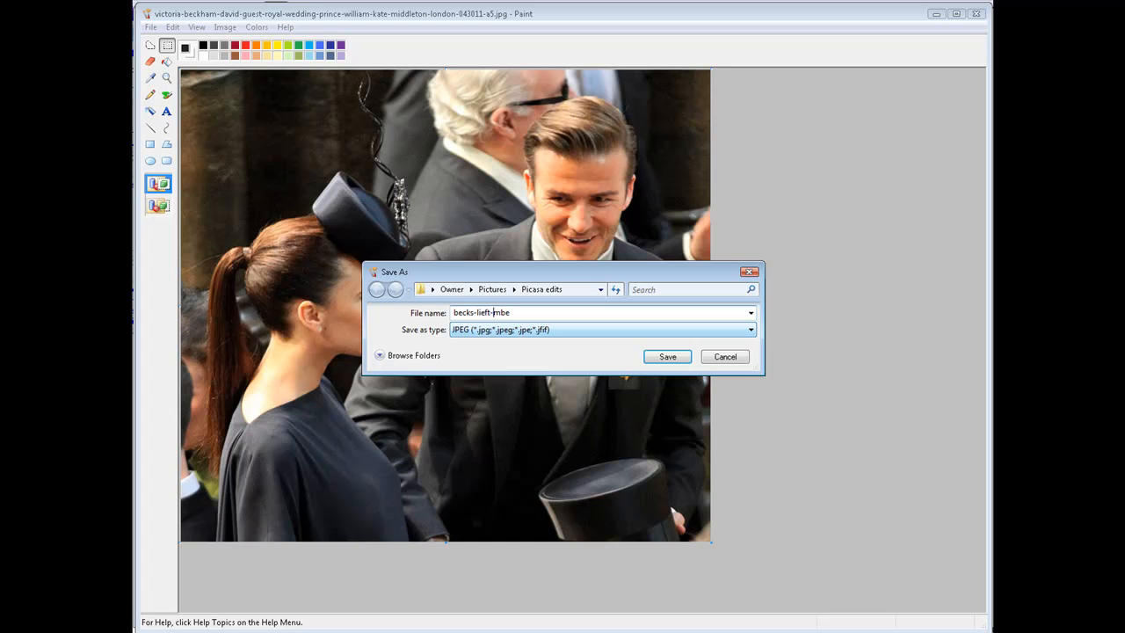
pyautogui.click(667, 356)
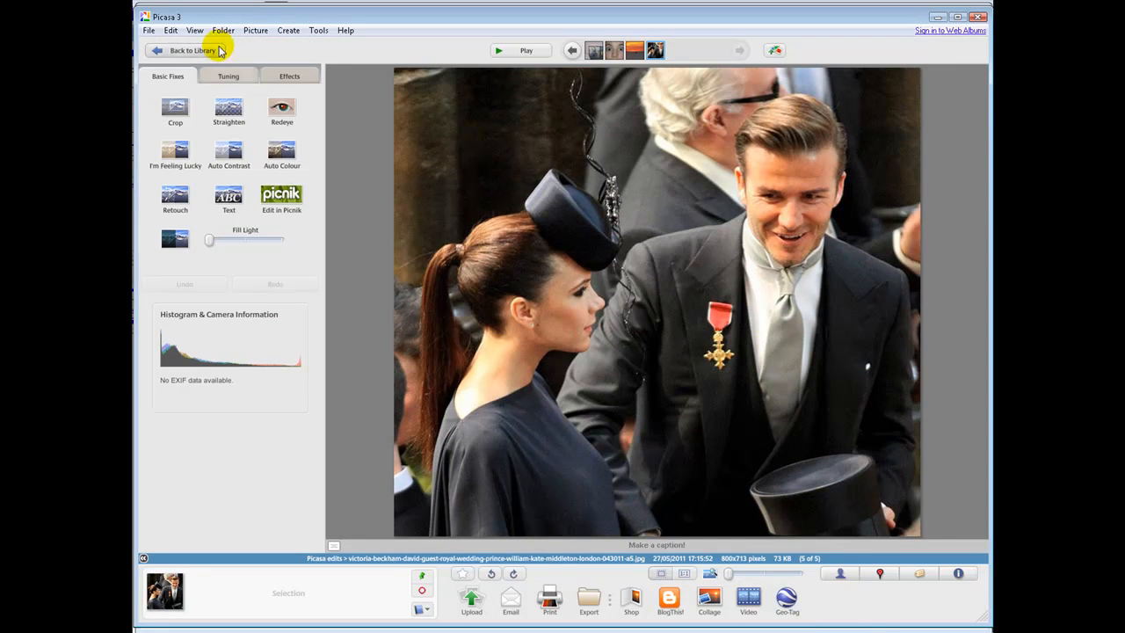
# Step: Switch to Picasa and open the newly saved copy with the moved medal from the Picasa edits folder
pyautogui.click(190, 51)
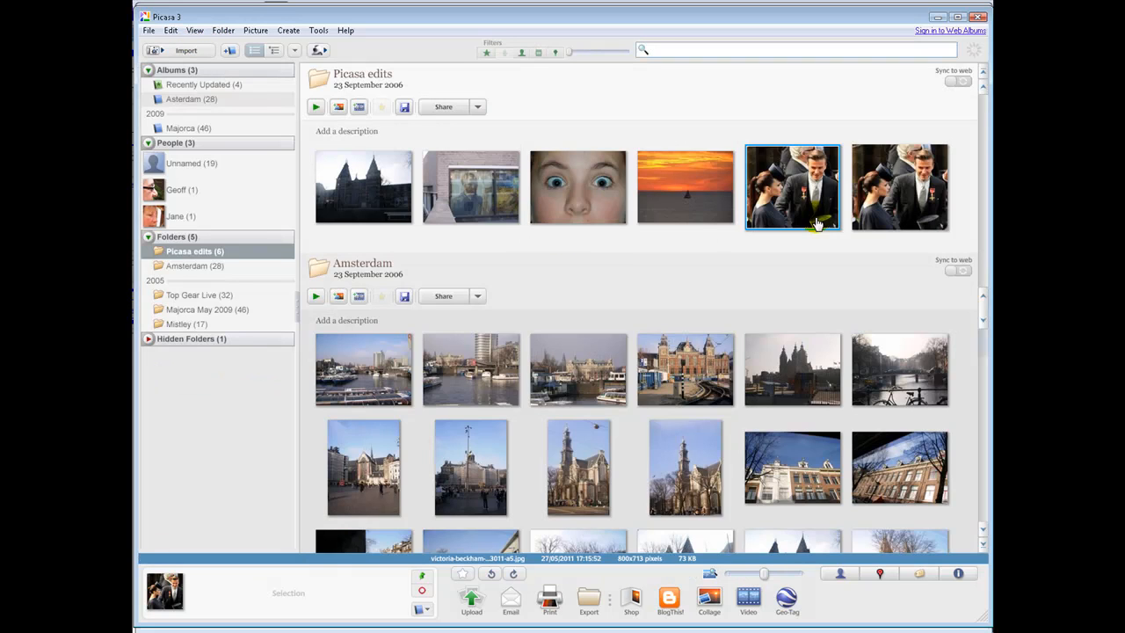
pyautogui.doubleClick(881, 214)
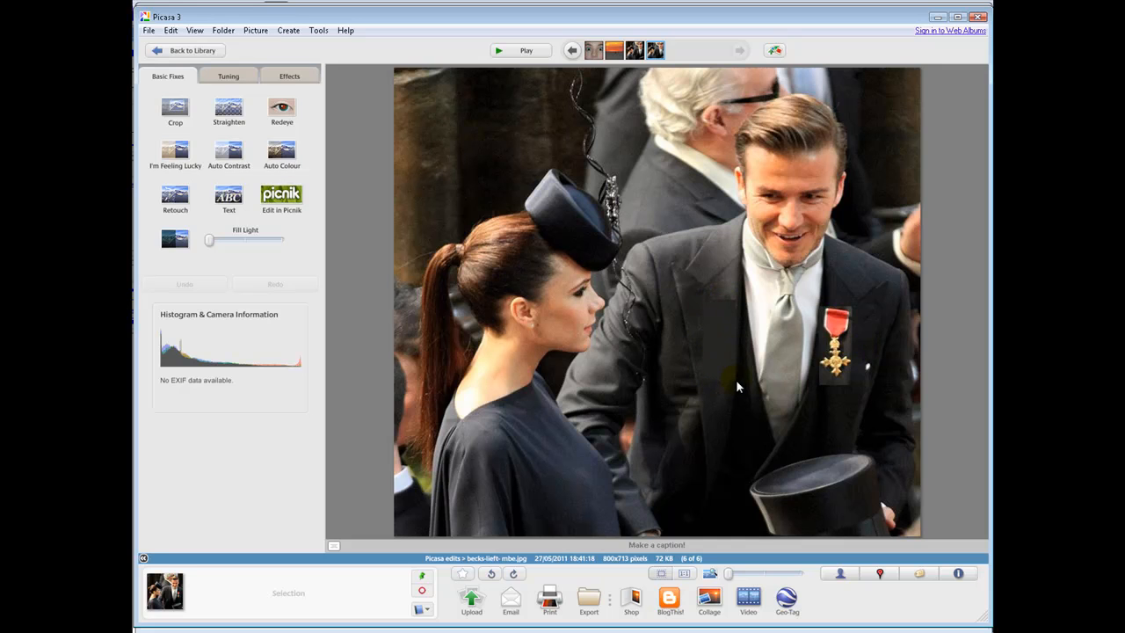
# Step: Start the Retouch tool on the photo with a small brush size for the jacket patch
pyautogui.moveTo(730, 576); pyautogui.dragTo(775, 574)
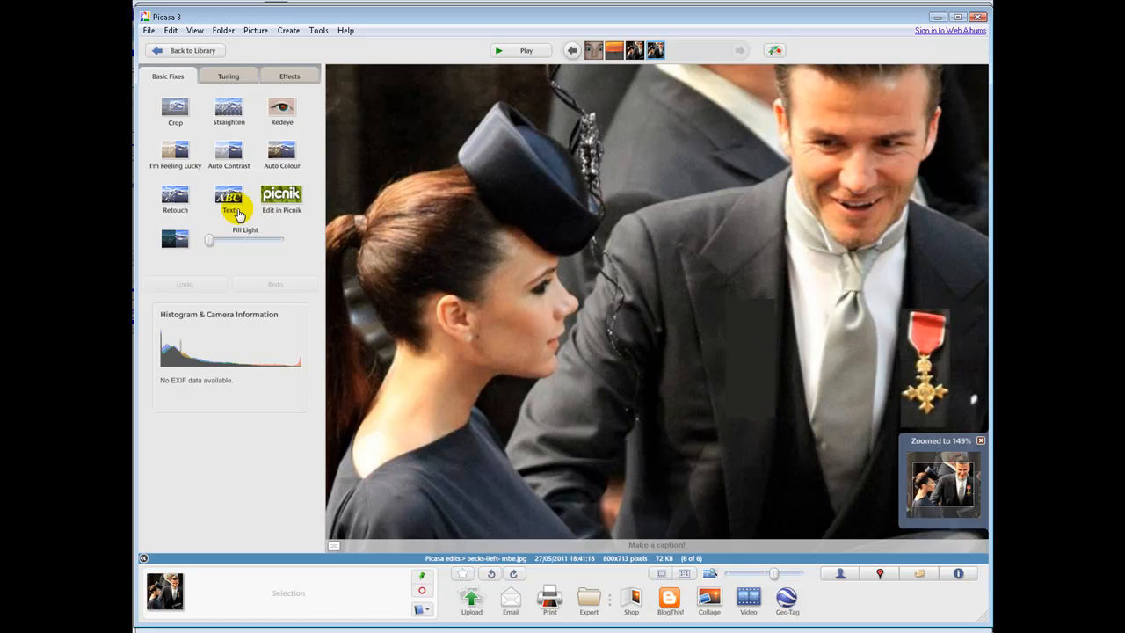
pyautogui.click(178, 199)
pyautogui.click(192, 201)
pyautogui.moveTo(194, 197)
pyautogui.mouseDown()
pyautogui.moveTo(239, 197)
pyautogui.moveTo(198, 195)
pyautogui.mouseUp()
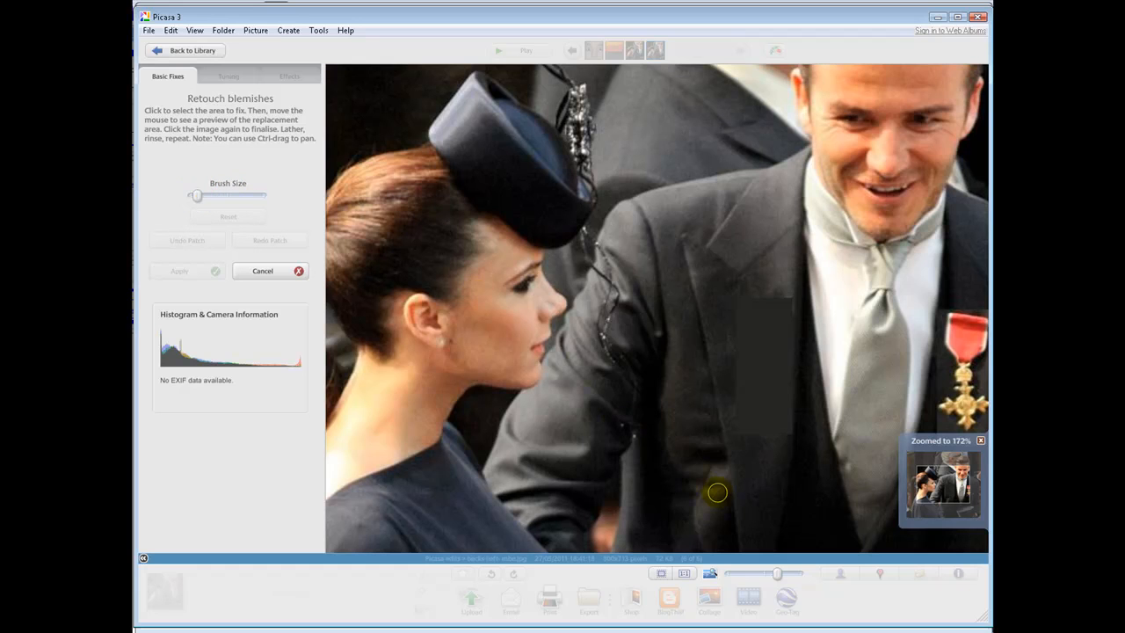
pyautogui.moveTo(775, 573); pyautogui.dragTo(772, 573)
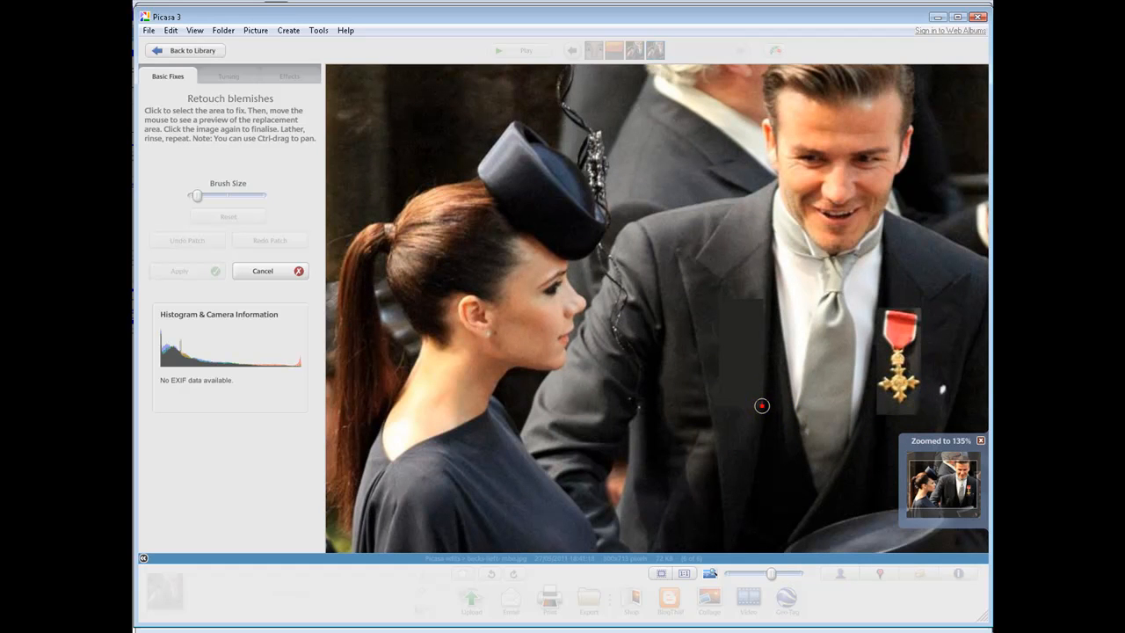
# Step: Retouch the tie-side edge of the filled jacket patch from its corners downward, using clean jacket fabric as replacement
pyautogui.click(918, 411)
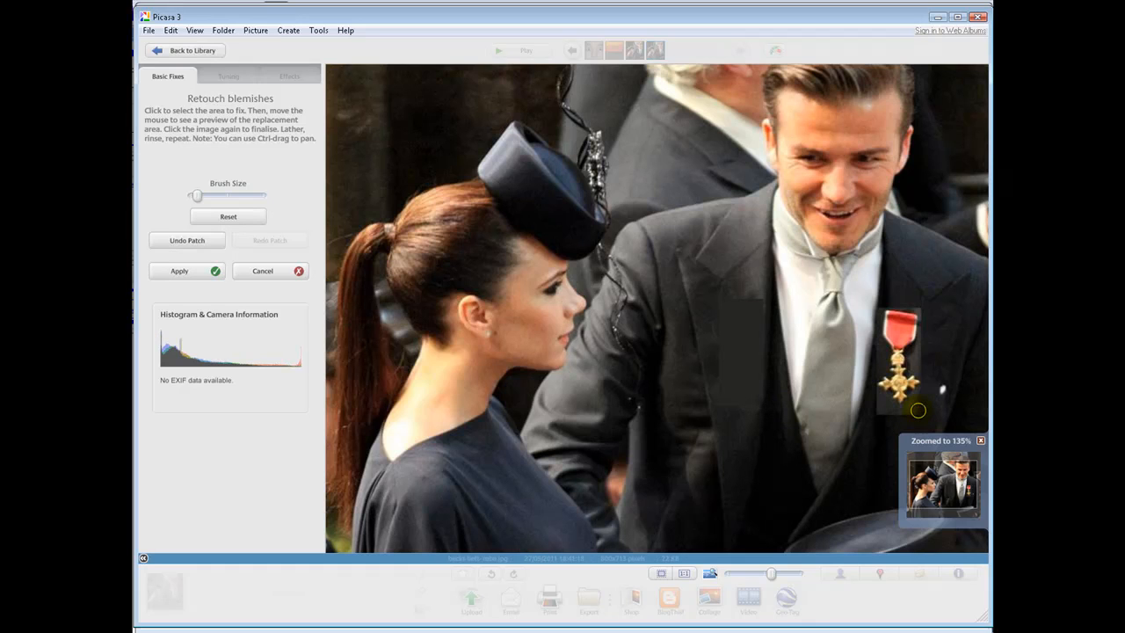
pyautogui.click(763, 301)
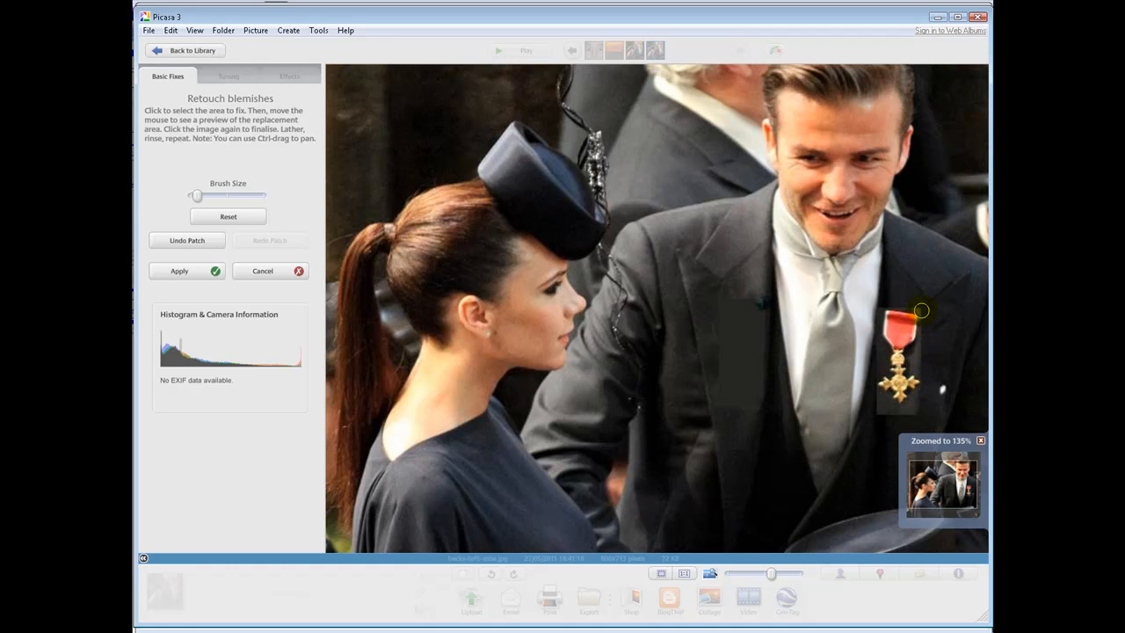
pyautogui.click(922, 311)
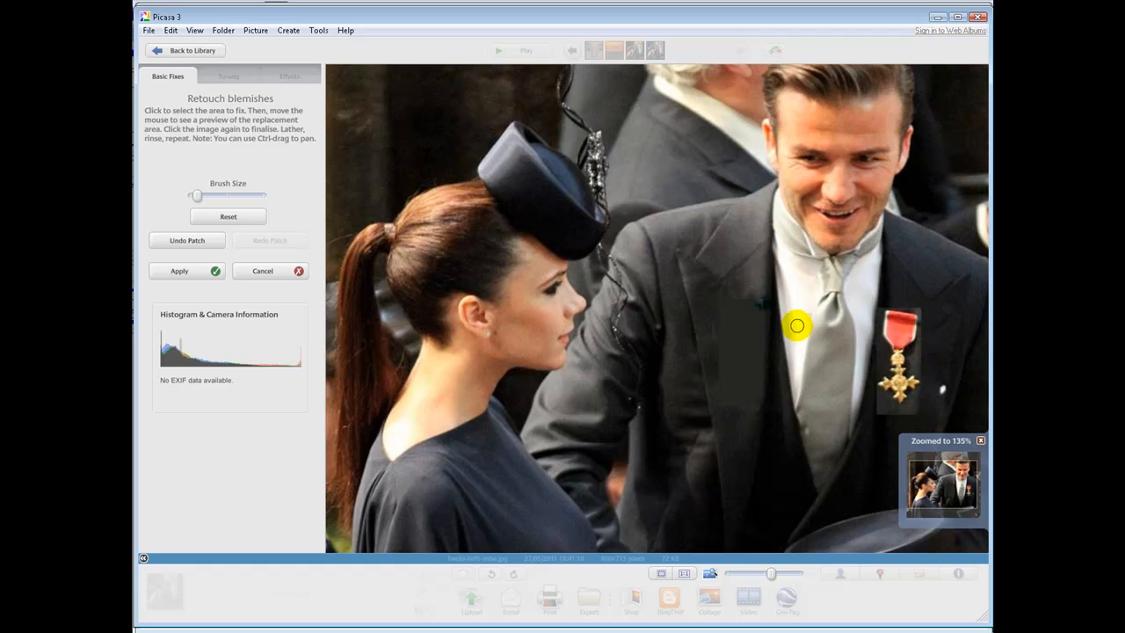
pyautogui.click(763, 317)
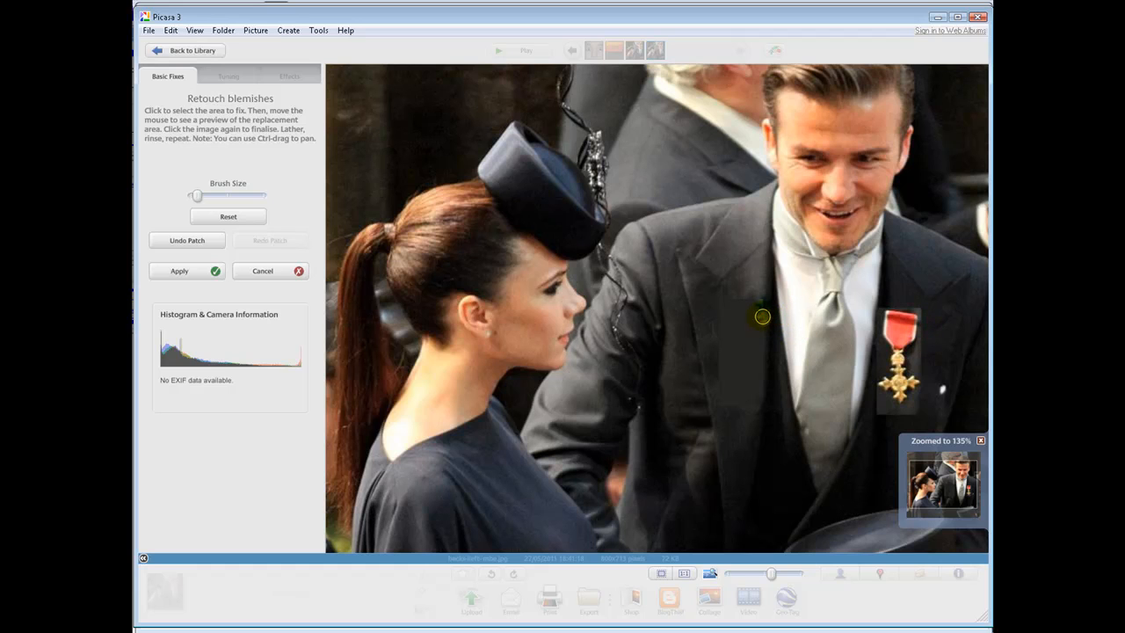
pyautogui.click(921, 345)
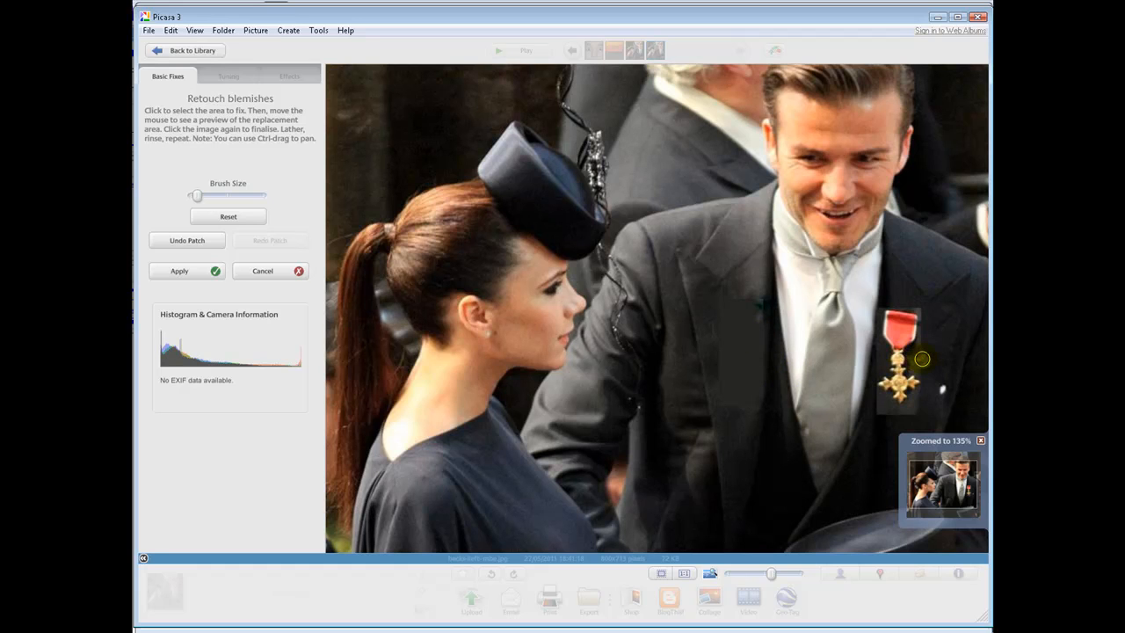
pyautogui.click(761, 343)
pyautogui.click(763, 361)
pyautogui.click(766, 378)
pyautogui.click(761, 390)
# Step: Retouch the lower edge and outer bottom corner of the filled jacket patch with matching dark fabric
pyautogui.click(731, 406)
pyautogui.click(899, 419)
pyautogui.click(727, 409)
pyautogui.click(722, 405)
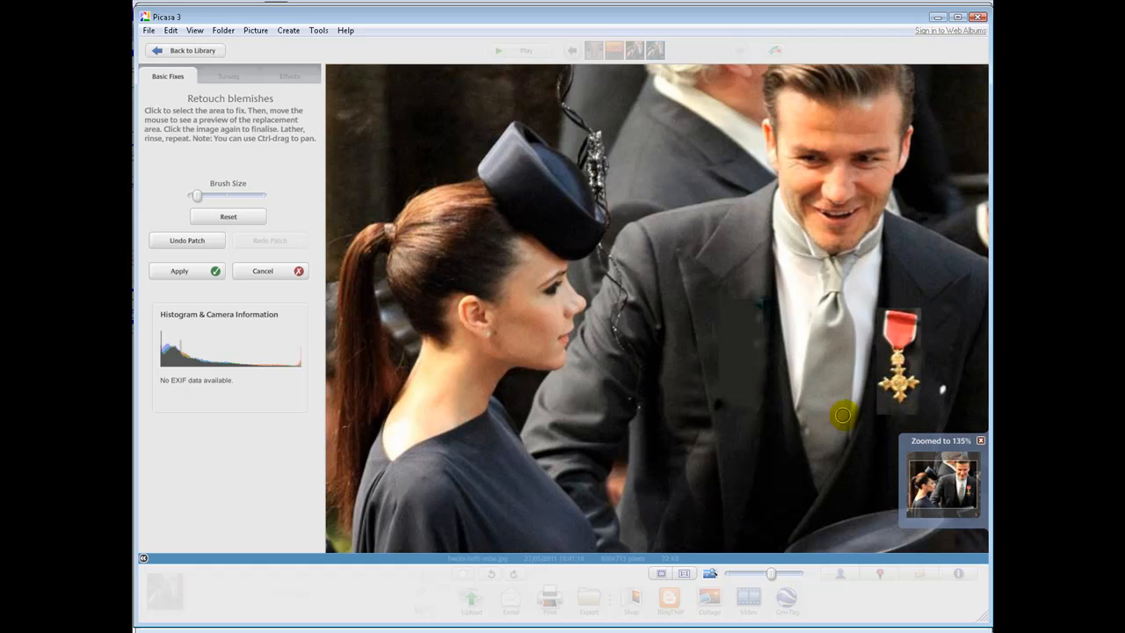
pyautogui.click(881, 411)
pyautogui.click(719, 398)
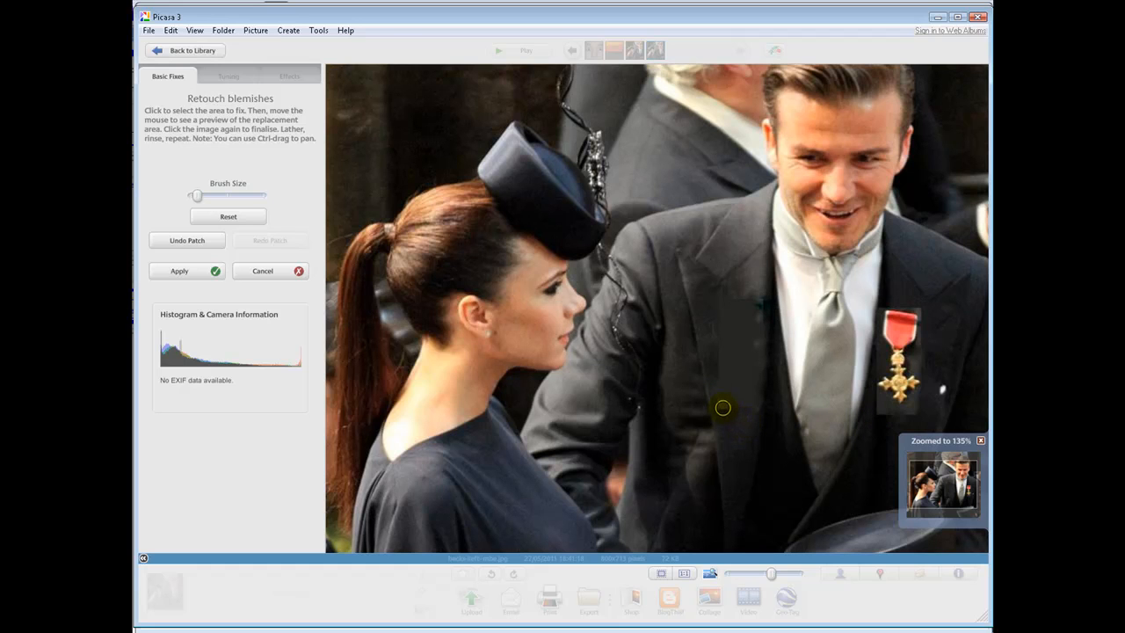
pyautogui.click(723, 408)
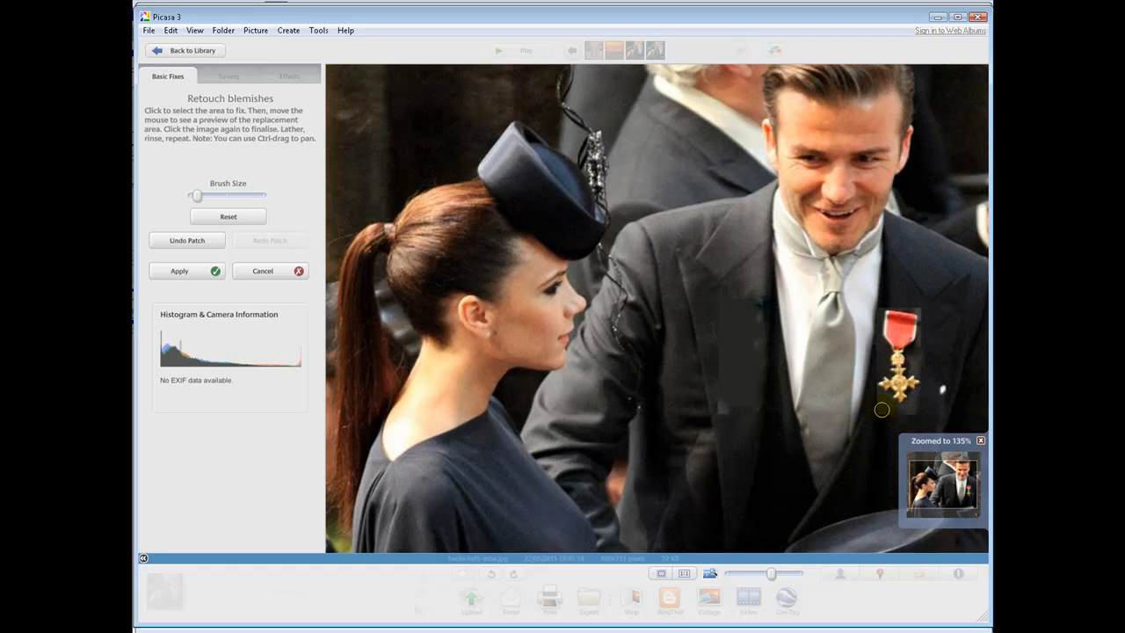
# Step: Retouch out the small white spot beside the medal using dark jacket fabric from below it
pyautogui.click(942, 388)
pyautogui.click(879, 454)
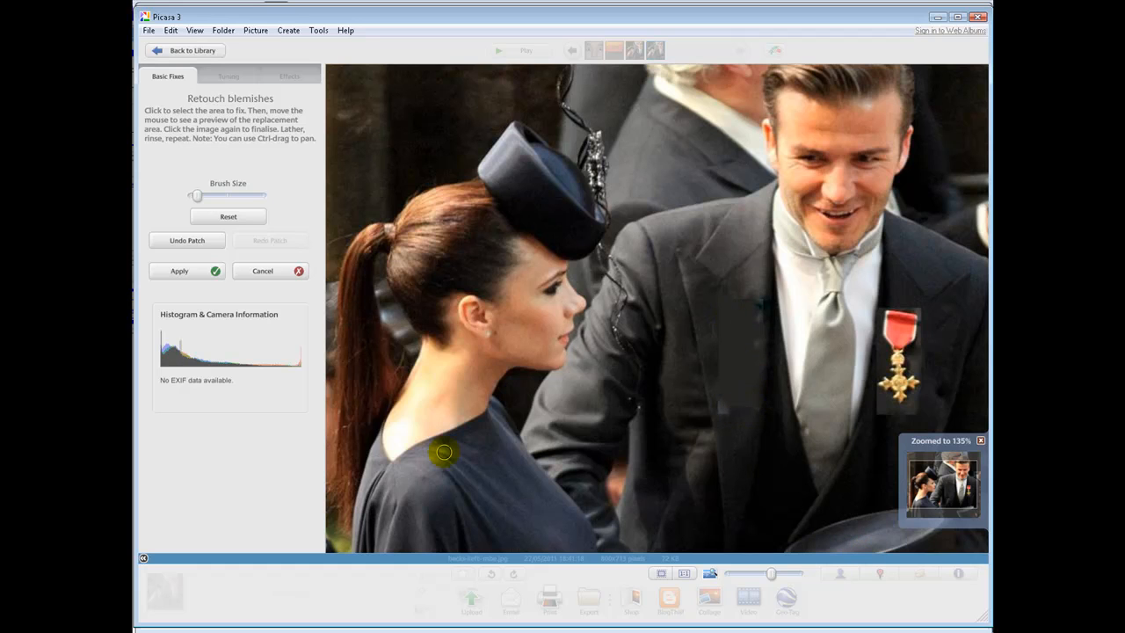
# Step: Apply the retouches to the photo and return to the photo library
pyautogui.click(193, 274)
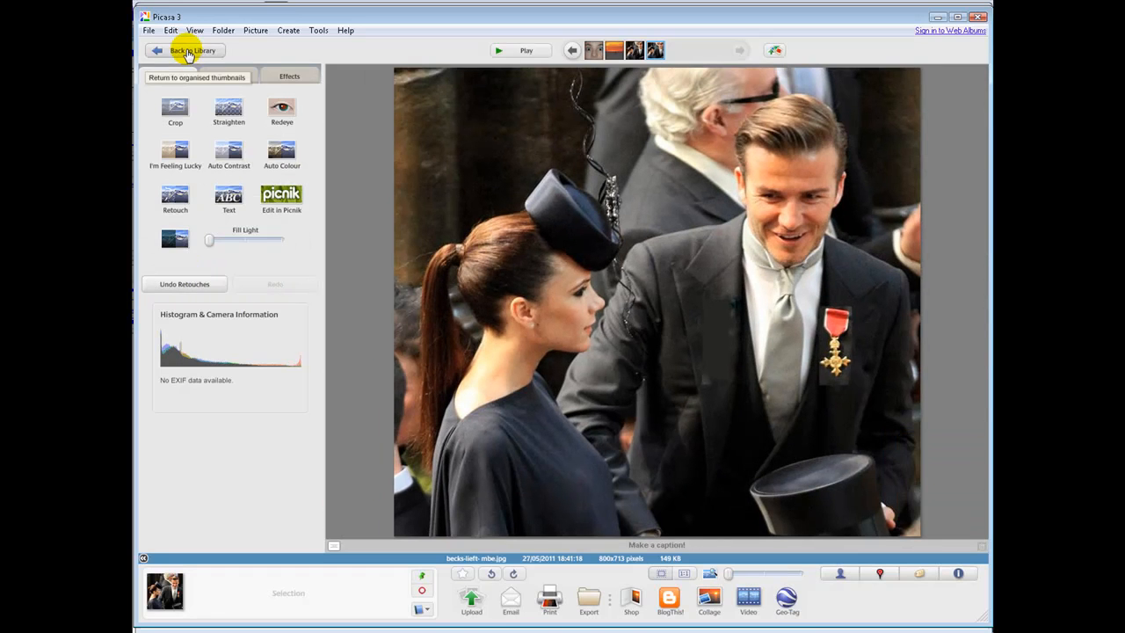
pyautogui.click(186, 50)
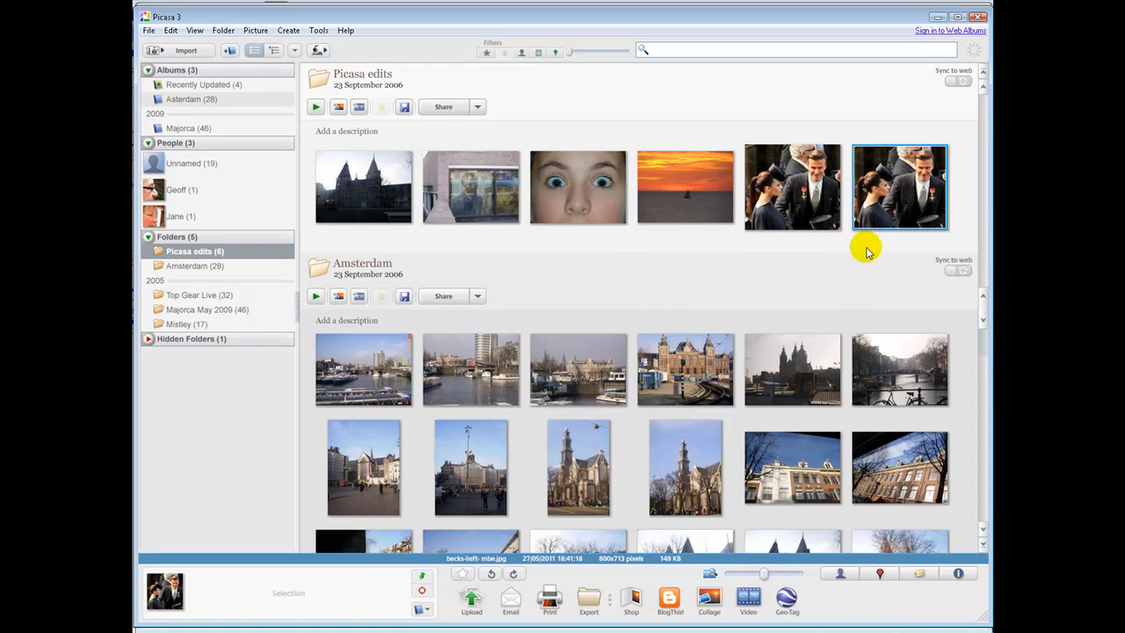